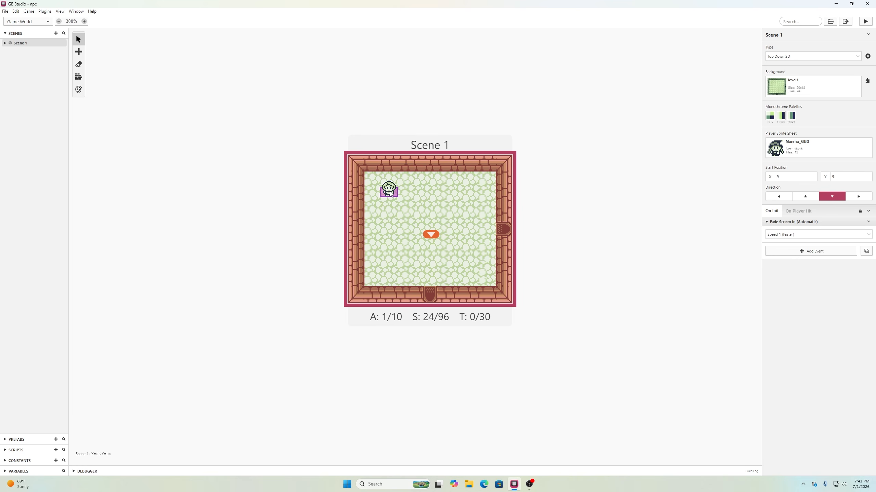
Step: Open the sprite editor and inspect the idle and moving animations of the Marsha_GBS player sprite
left_click(42, 24)
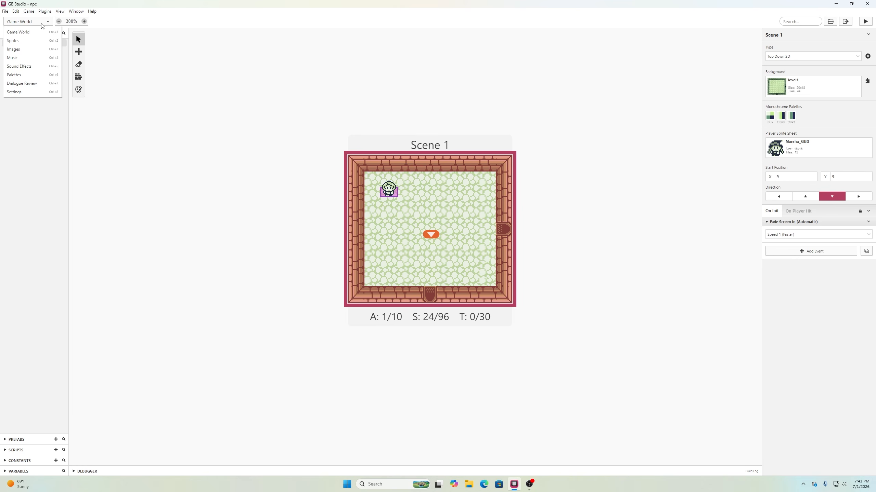
left_click(31, 41)
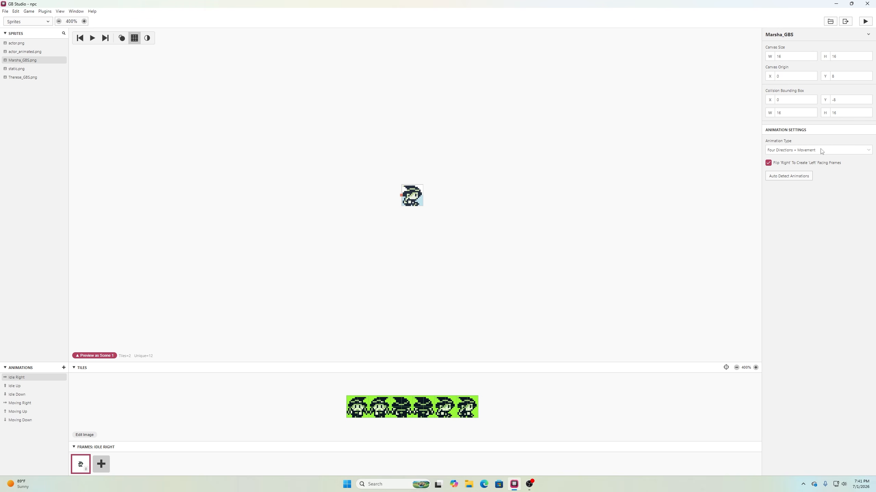
left_click(12, 386)
left_click(23, 396)
left_click(21, 404)
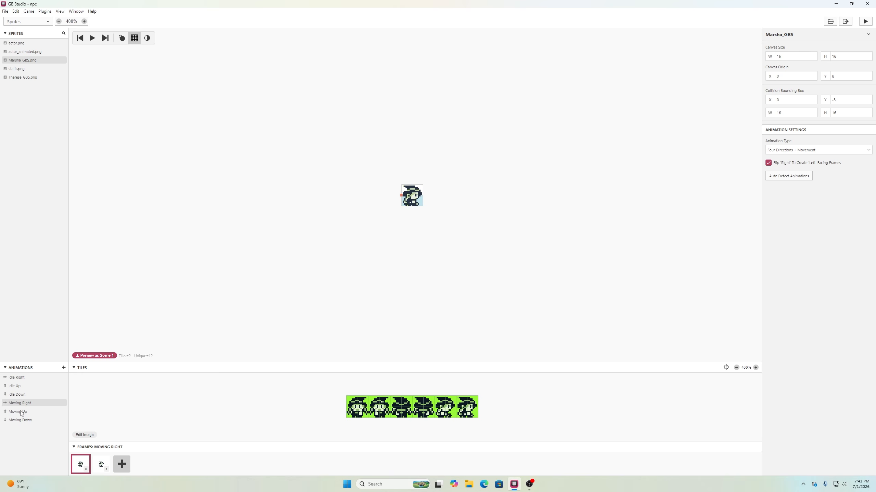
left_click(19, 412)
left_click(17, 422)
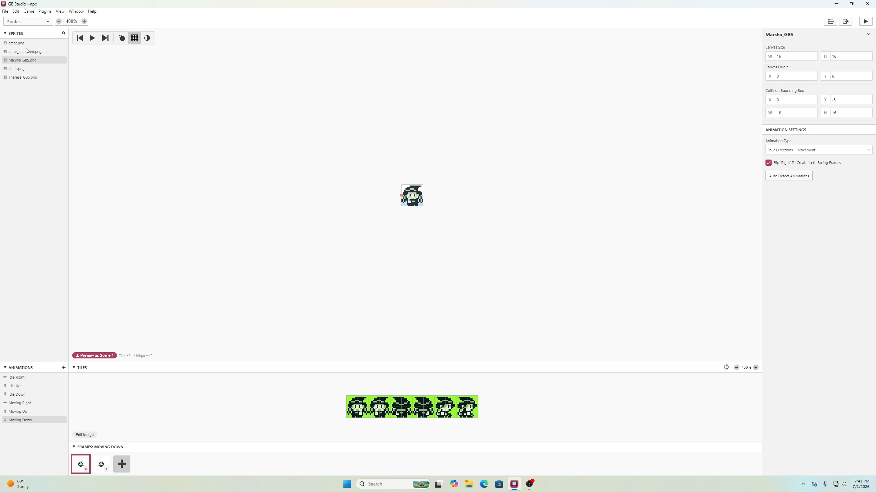
Step: Inspect the Therese_GBS sprite's Idle Up, Idle Down and Moving Up animations
left_click(23, 79)
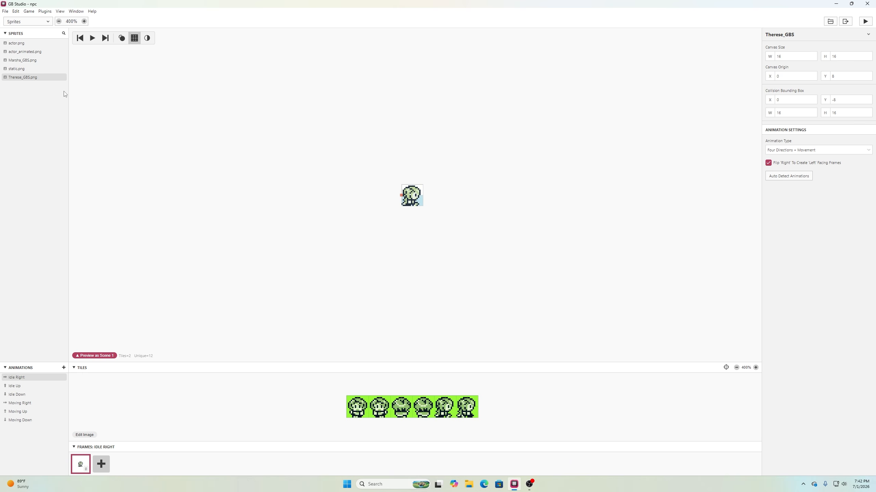
left_click(25, 386)
left_click(20, 397)
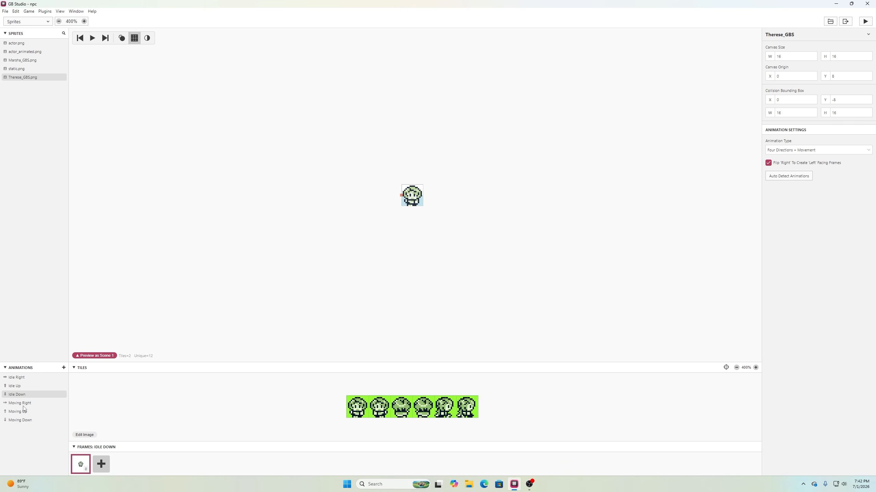
left_click(23, 411)
Step: Return to the game world and select the NPC actor in Scene 1
left_click(48, 21)
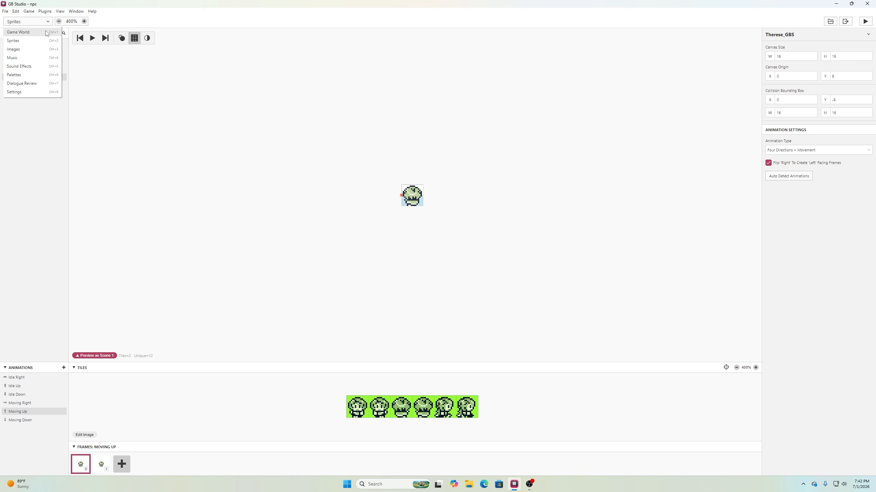
left_click(47, 33)
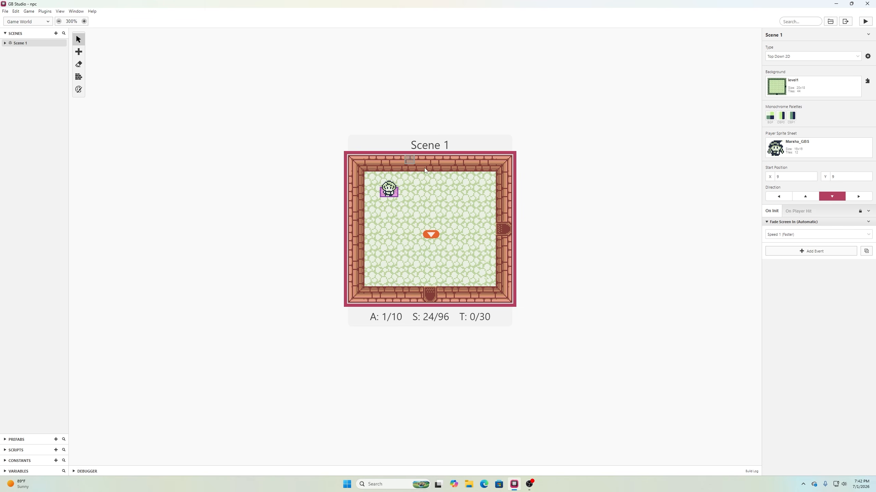
left_click(395, 195)
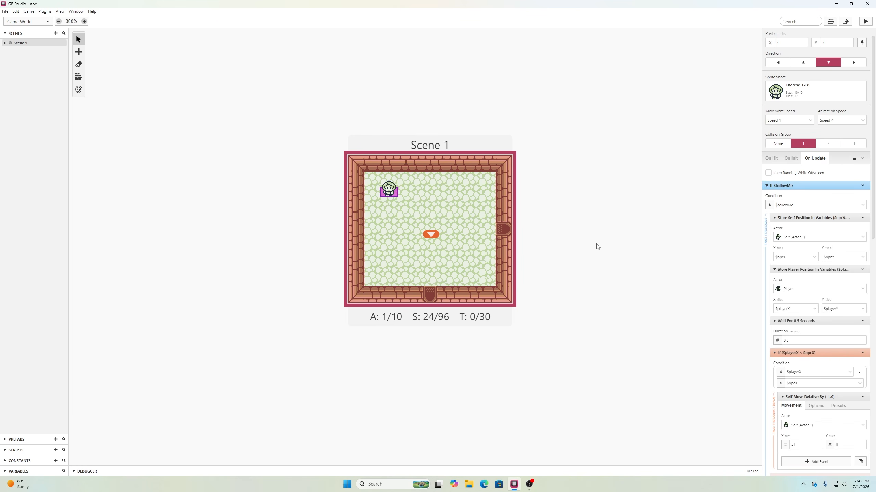
Step: Review the project's variables and the NPC actor's On Hit script for the player
left_click(4, 472)
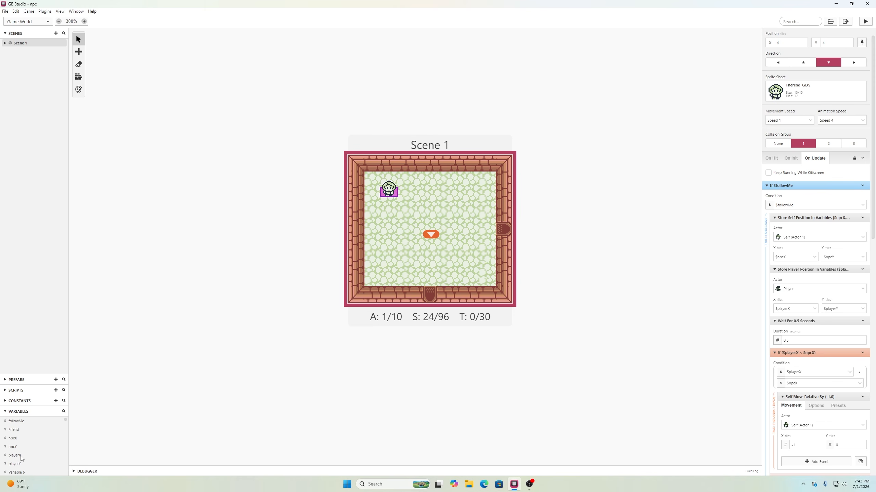
scroll(26, 454, "down", 1)
scroll(26, 454, "down", 1)
left_click(776, 159)
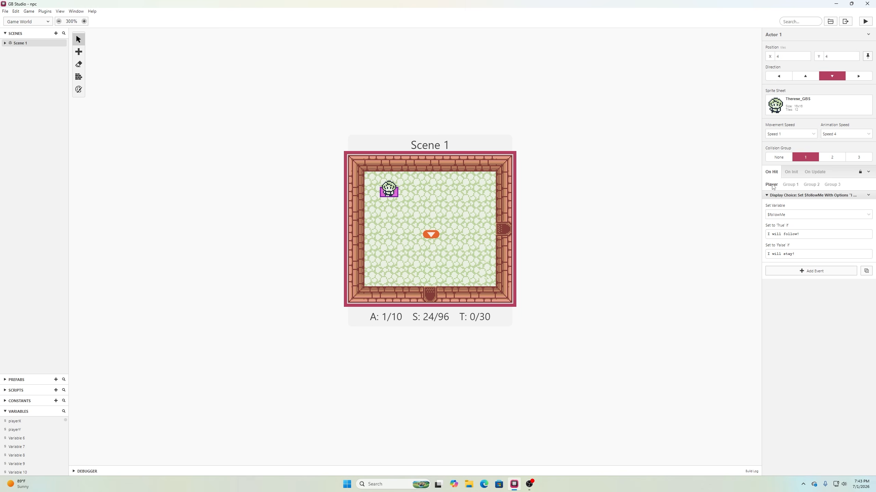
mouse_move(783, 195)
Step: Examine the NPC actor's On Update script, from the $followMe condition through the four position comparisons and relative moves
left_click(815, 171)
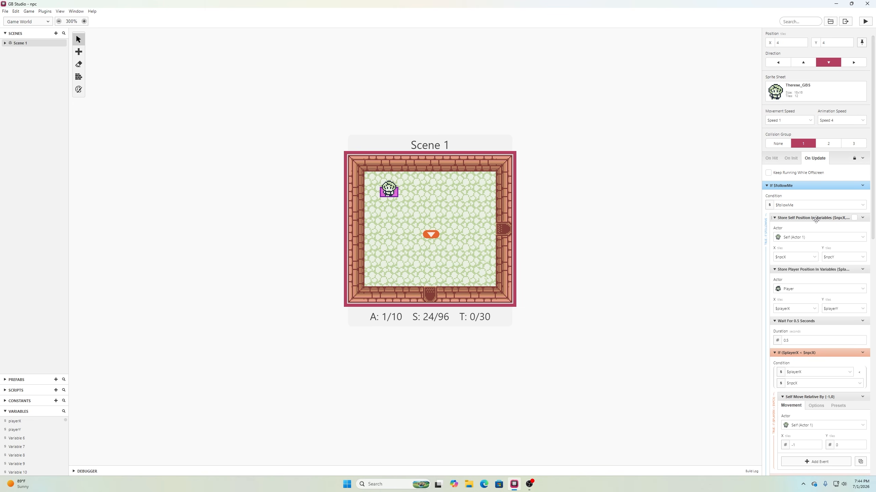
scroll(816, 219, "down", 2)
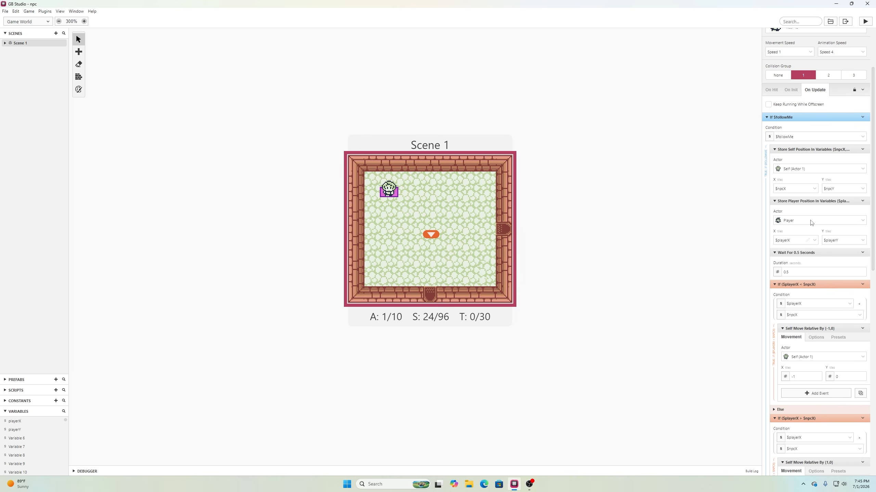
scroll(812, 220, "down", 2)
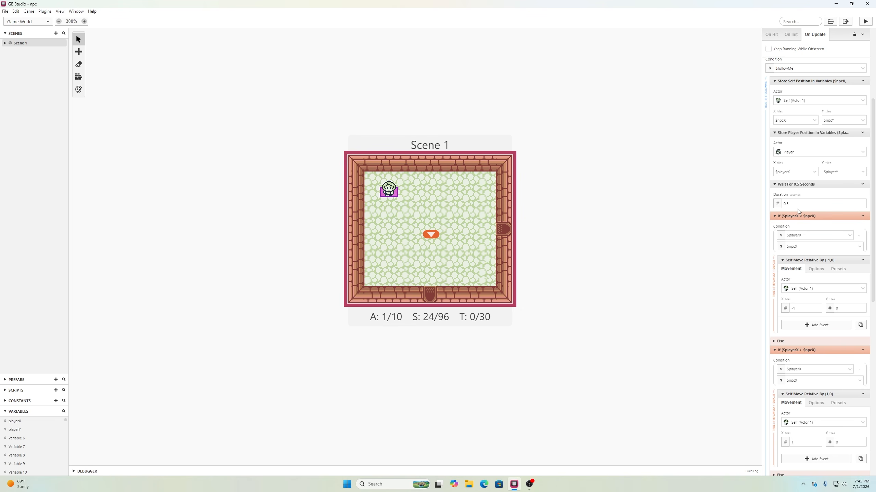
scroll(798, 209, "down", 2)
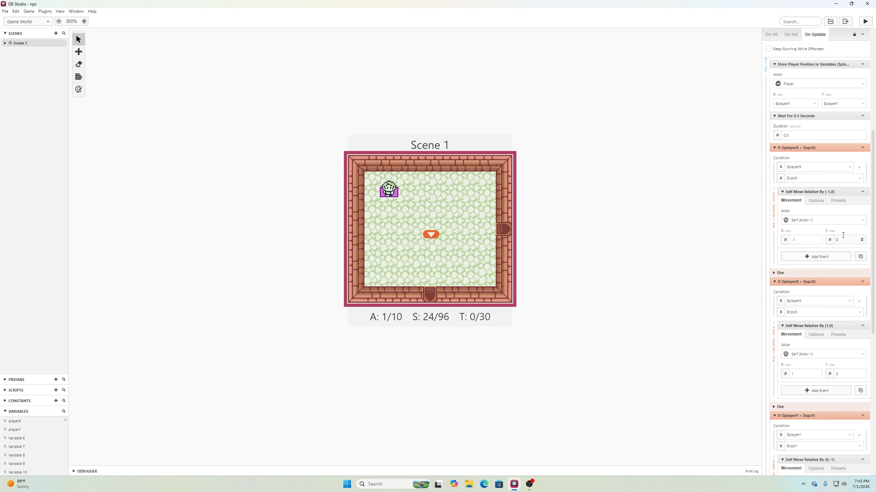
scroll(834, 207, "down", 2)
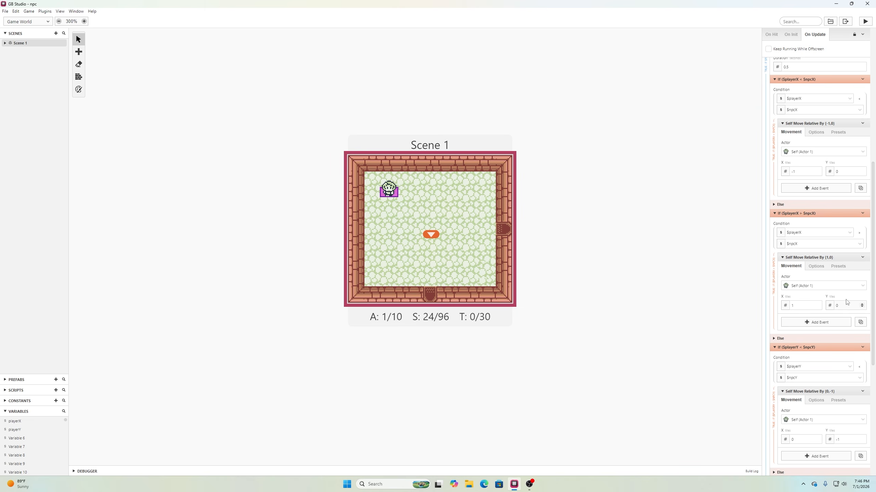
scroll(849, 303, "down", 5)
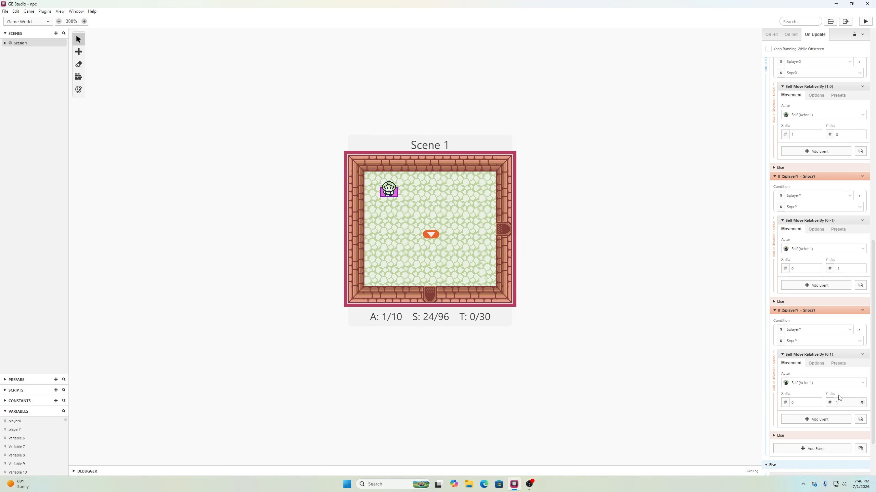
scroll(828, 343, "down", 1)
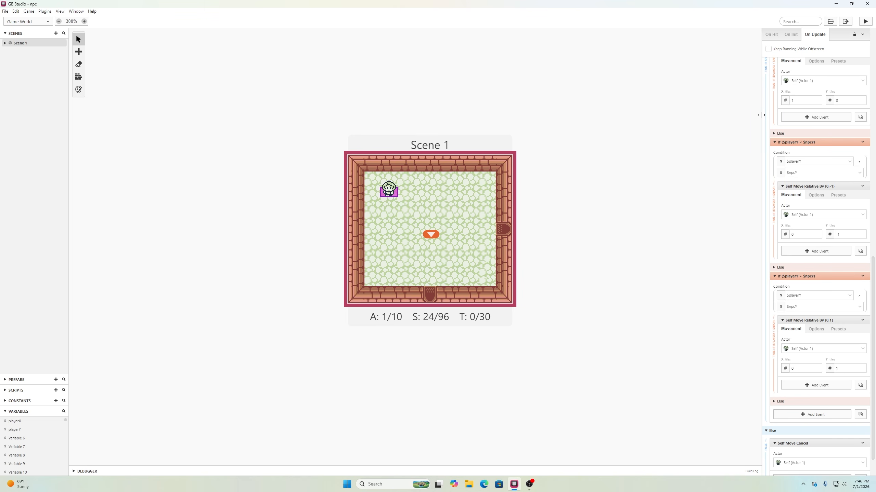
Step: Review the On Update script again from its beginning through the Else branch that cancels the NPC's movement
scroll(829, 152, "up", 3)
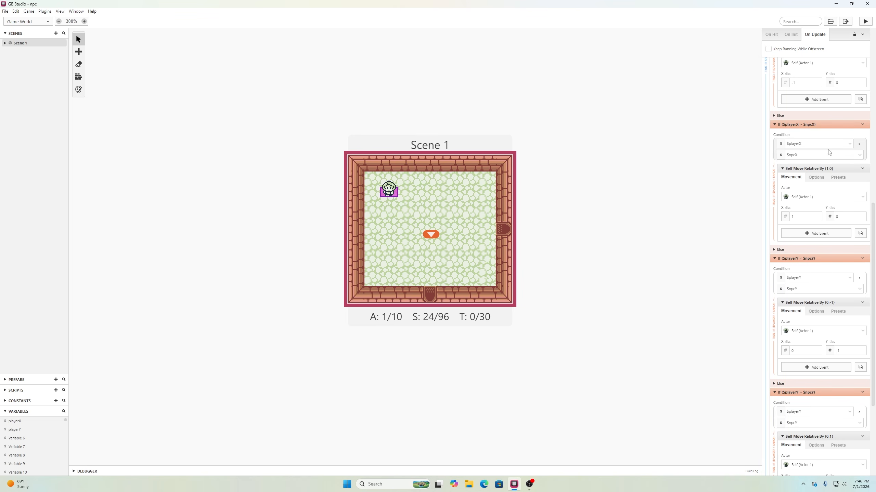
scroll(829, 152, "up", 5)
scroll(810, 108, "up", 3)
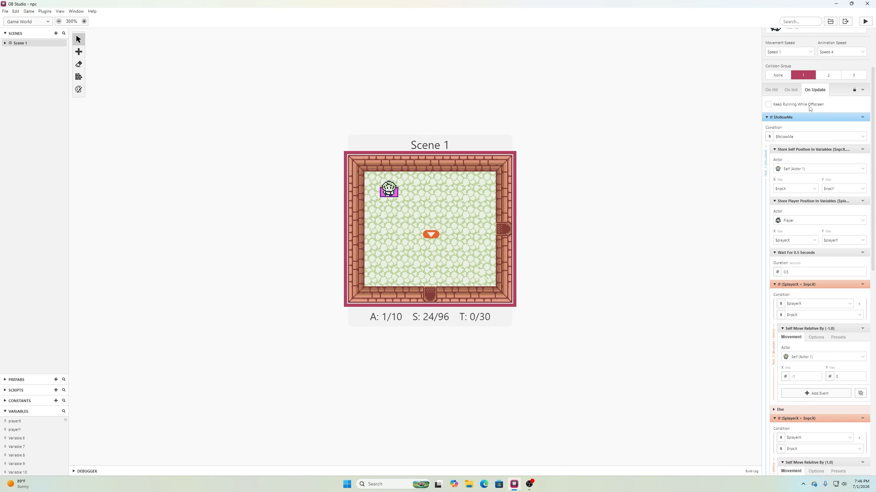
scroll(810, 153, "down", 8)
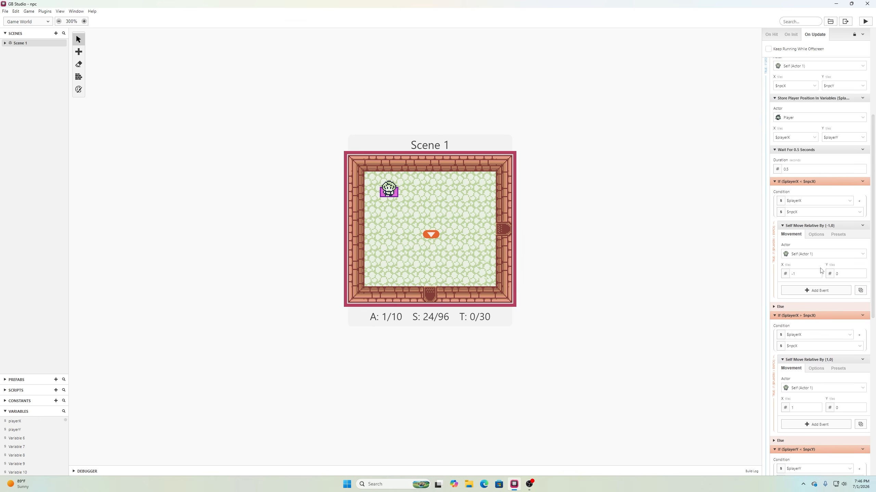
scroll(829, 209, "down", 4)
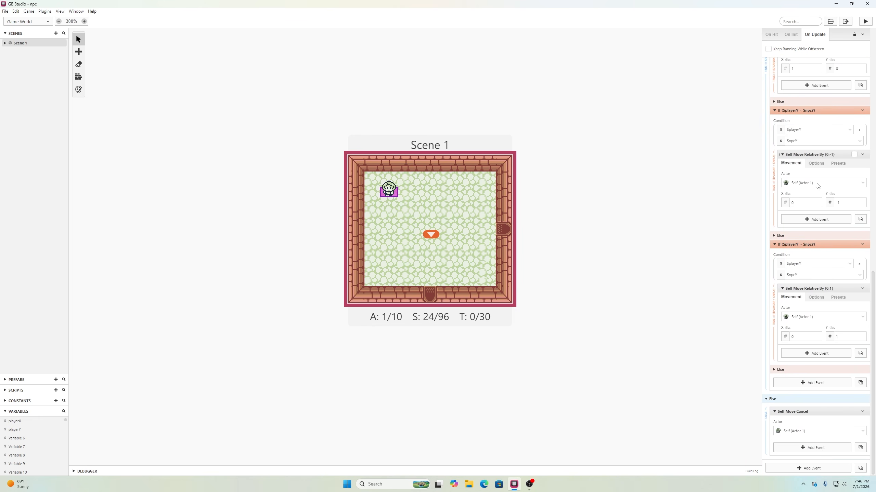
left_click(767, 399)
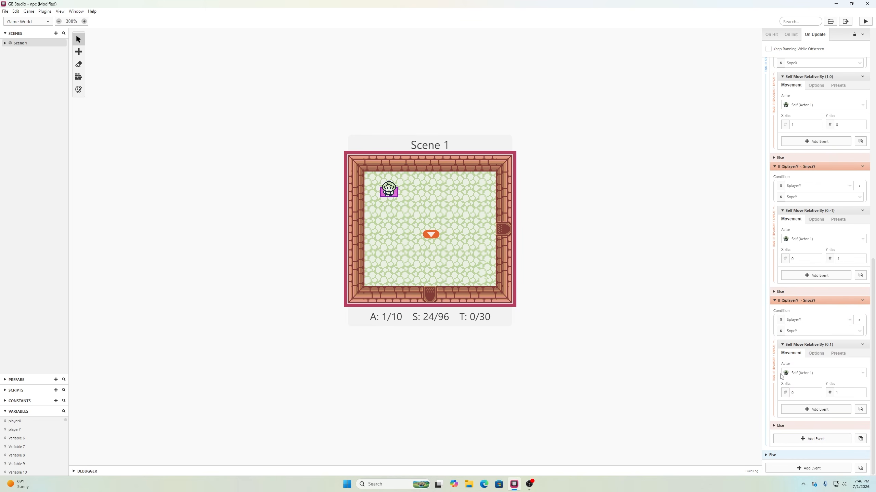
left_click(766, 455)
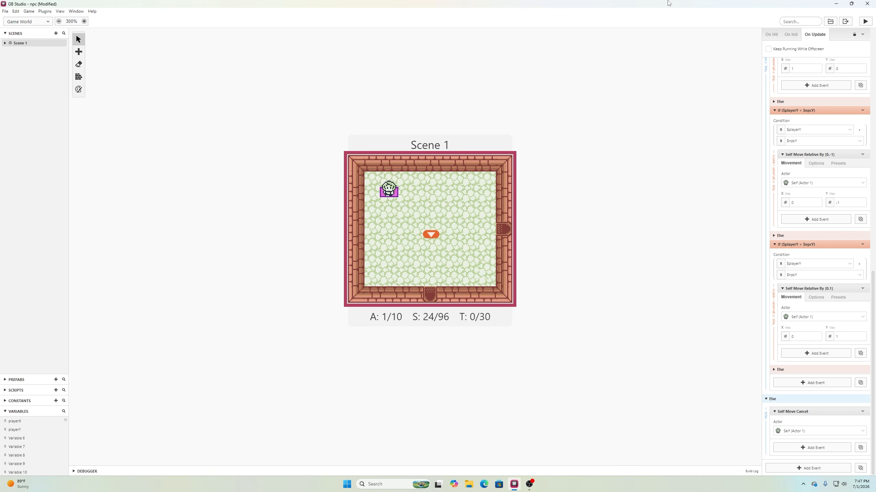
Step: Run the game, walk into the NPC, choose "I will stay!" and move the player away to test it
left_click(865, 21)
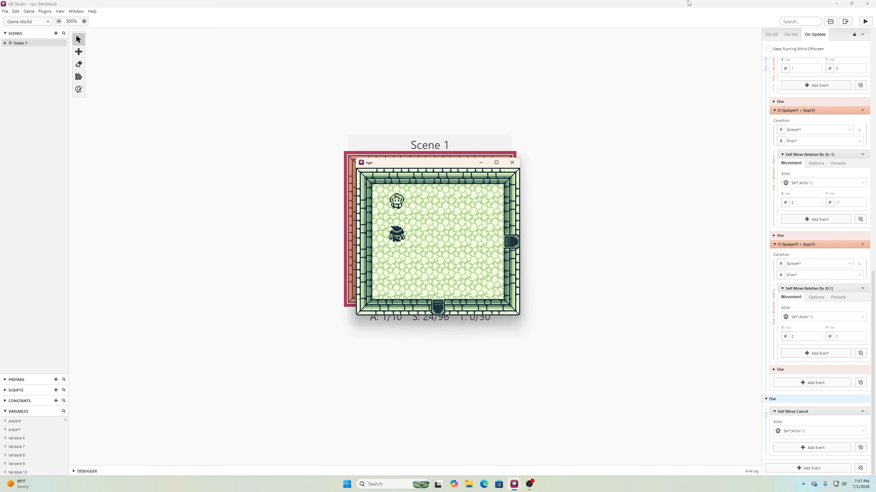
key("Up")
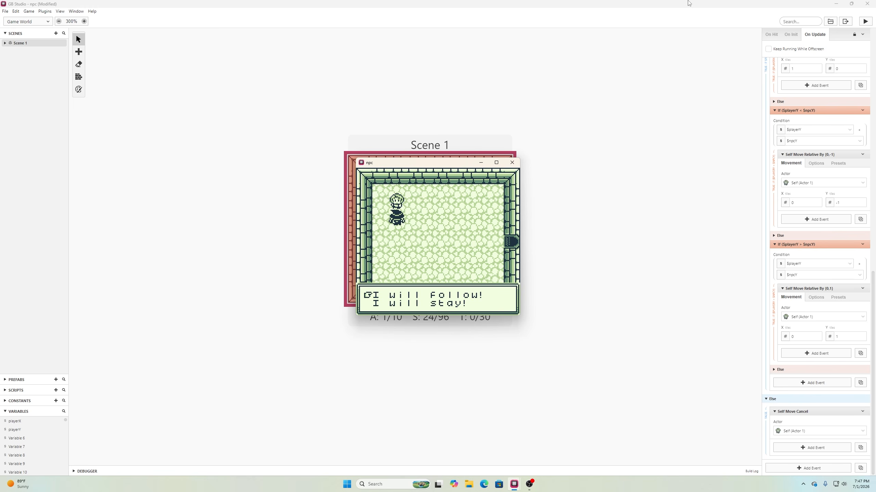
key("Down")
key("Up")
key("Down")
key("z")
key("Down")
key("Right")
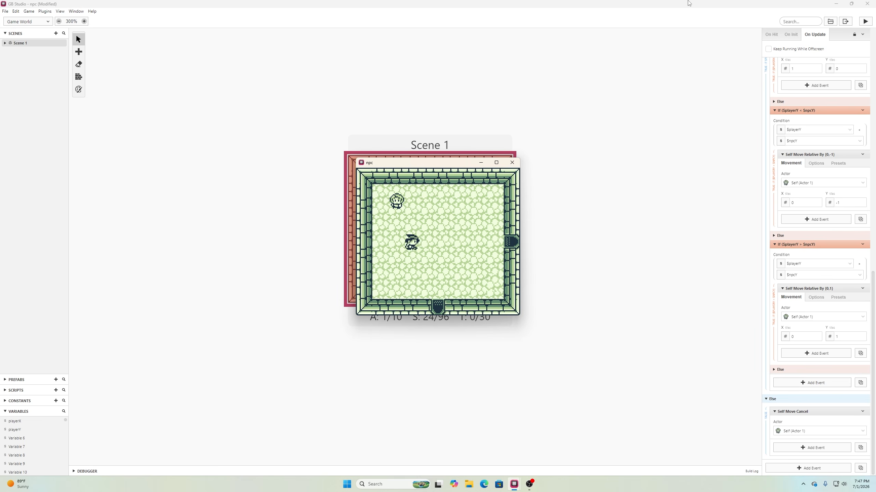
Step: Walk the player back to the NPC and choose "I will follow!" in its dialogue
key("Up")
key("Up")
key("Left")
key("Down")
key("Left")
key("z")
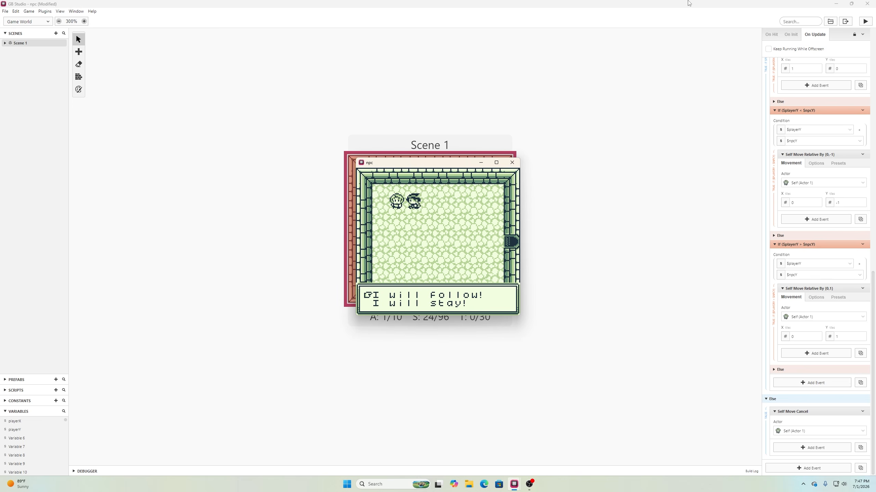
key("z")
Step: Walk the player around the room in all directions to test the NPC's following behaviour
key("Right")
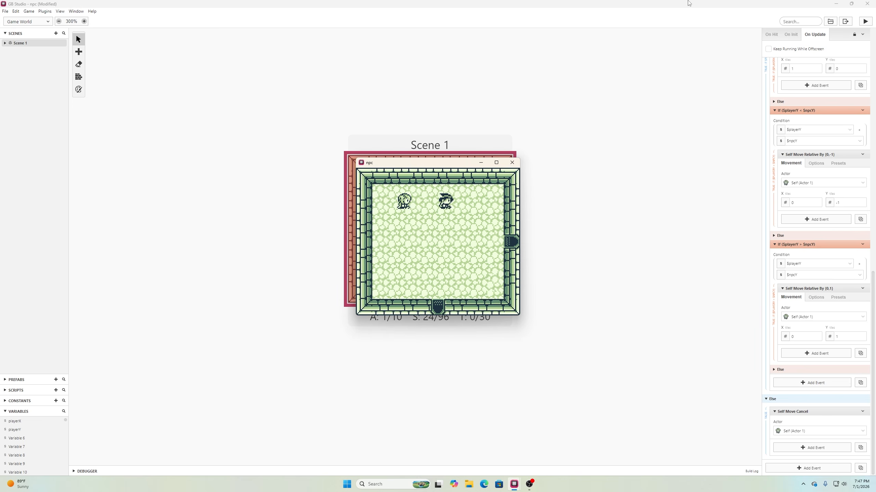
key("Down")
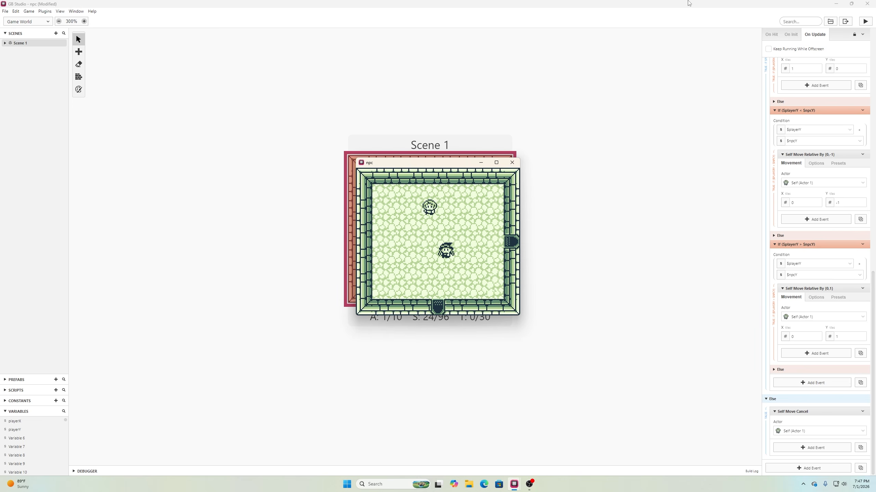
key("Left")
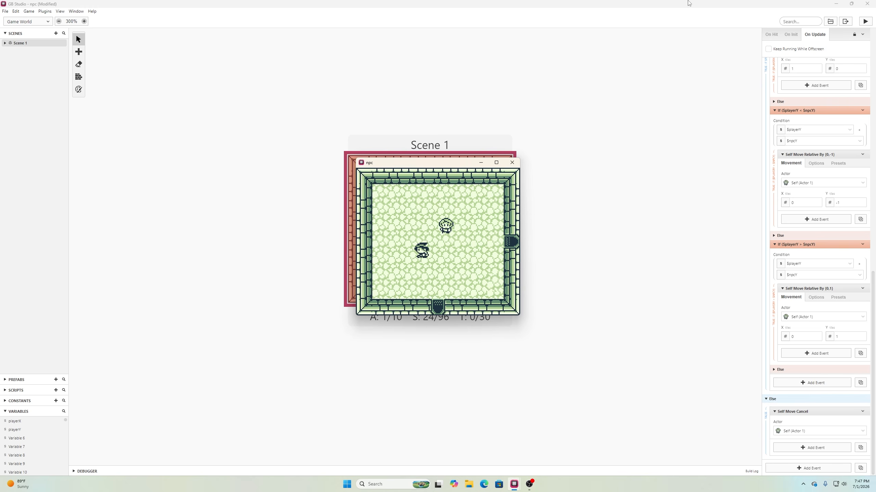
key("Down")
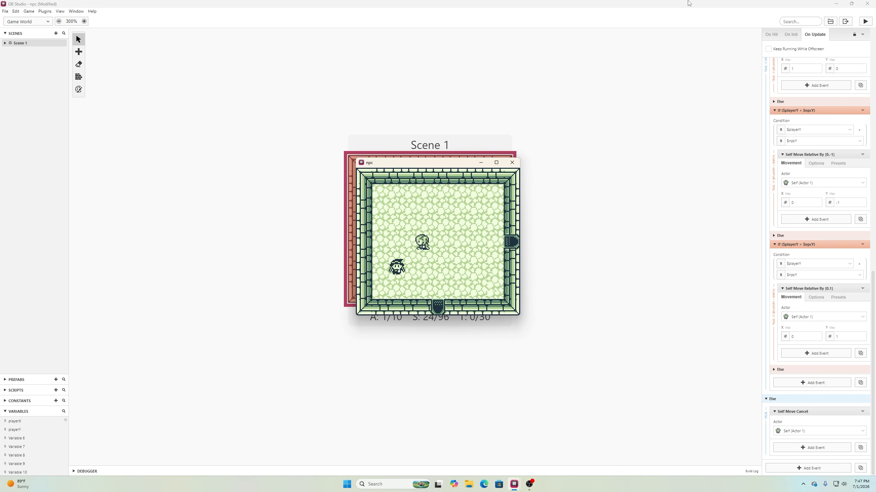
key("Down")
key("Right")
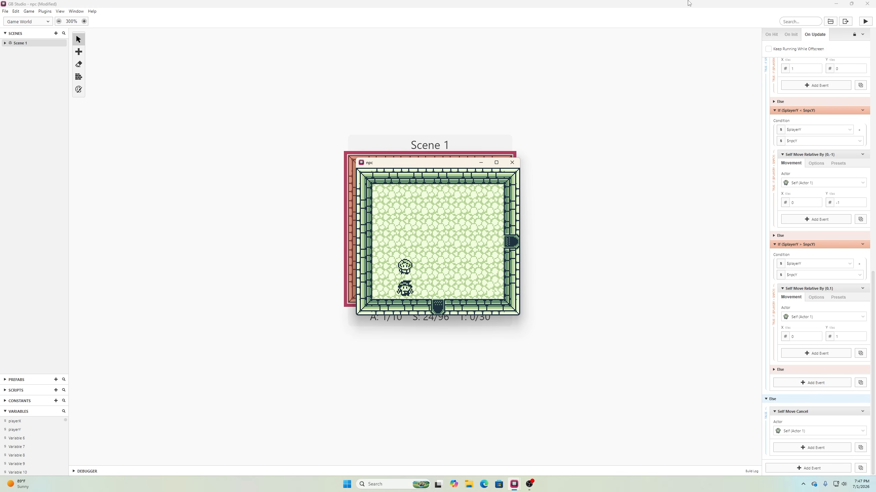
key("Up")
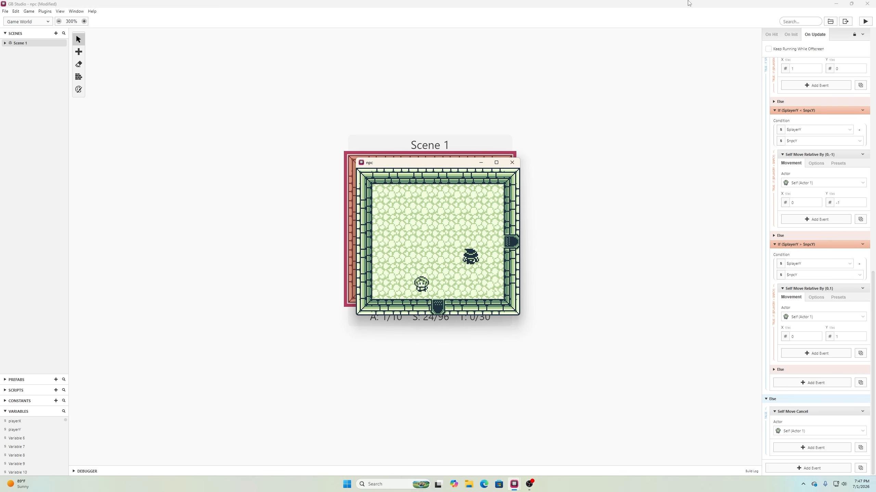
key("Up")
key("Right")
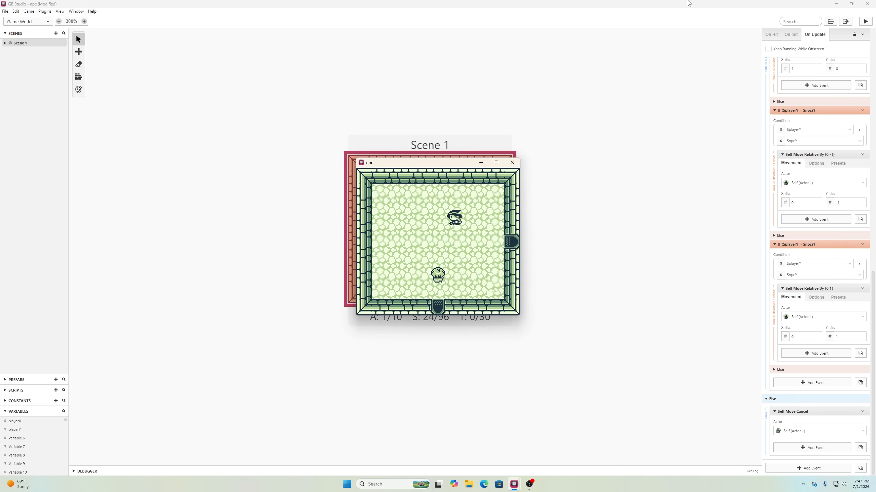
Step: Continue testing the NPC's following by circling the player through the upper, lower and right-hand parts of the room
key("Up")
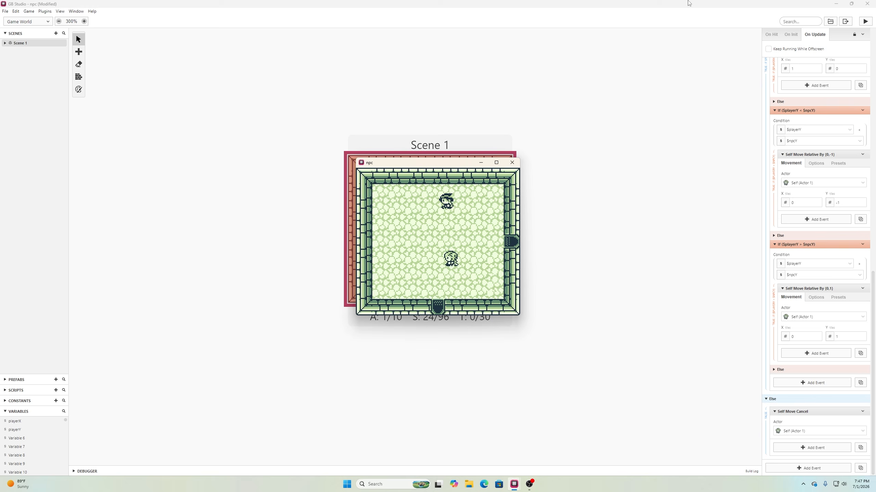
key("Left")
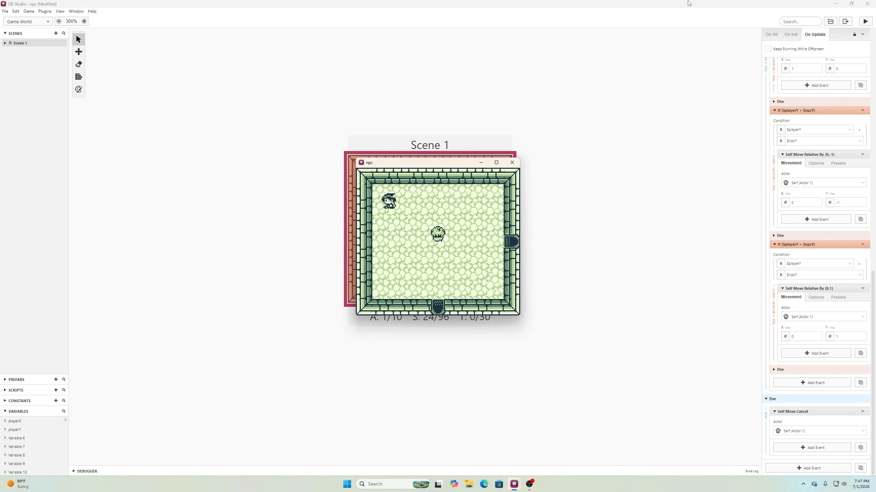
key("Down")
key("Down")
key("Right")
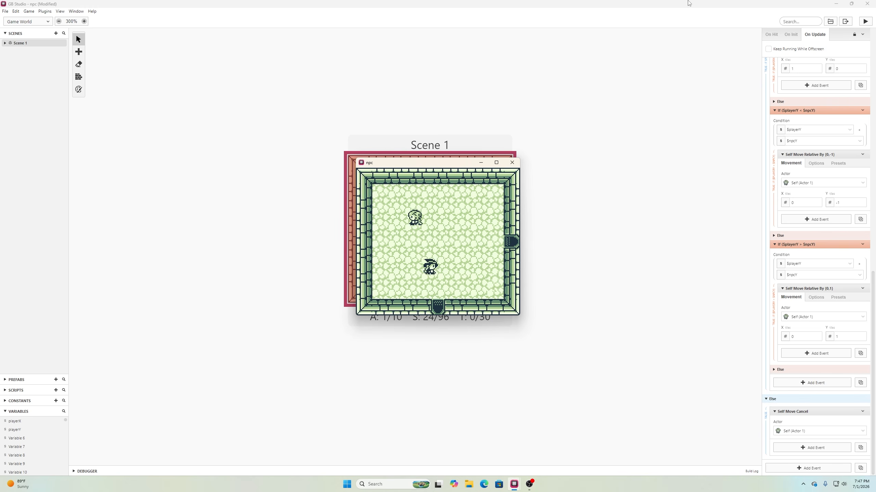
key("Right")
key("Up")
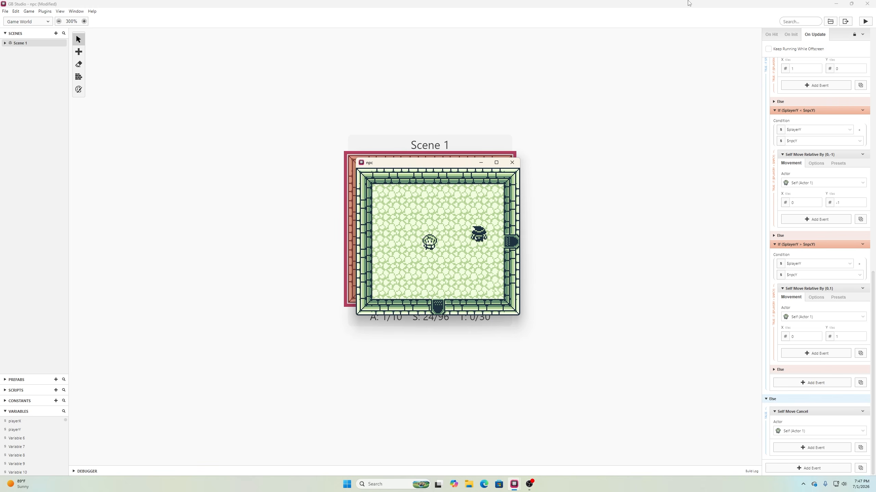
key("Down")
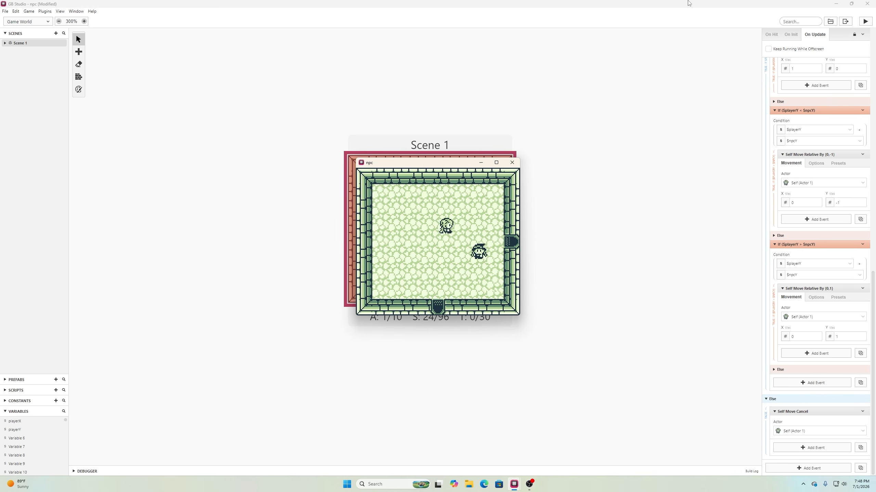
key("Left")
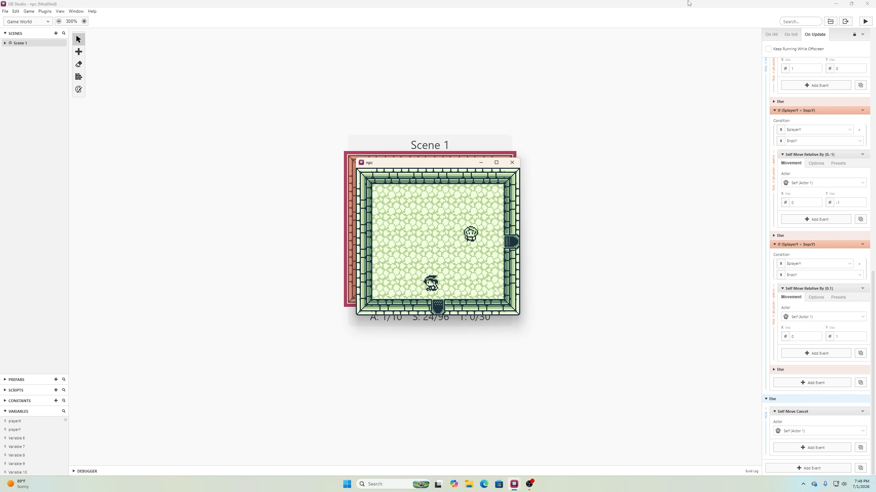
Step: Walk the player into the NPC and choose "I will stay!" in its dialogue
key("Up")
key("Right")
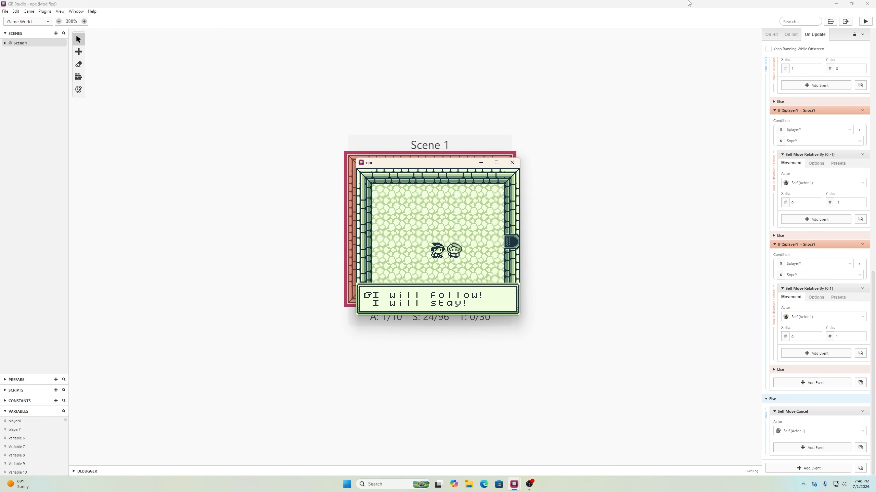
key("Down")
key("z")
Step: Walk the player away from the NPC toward the room's upper wall to test that the NPC stays put
key("Left")
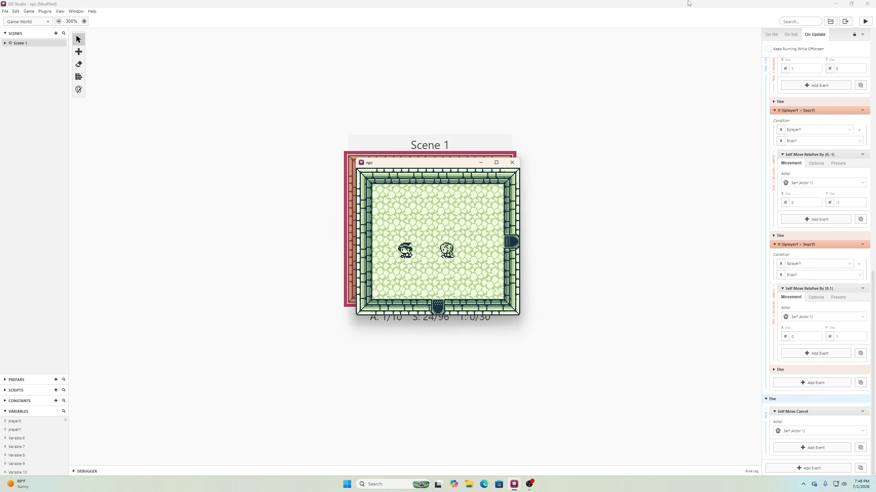
key("Up")
key("Left")
key("Up")
key("Right")
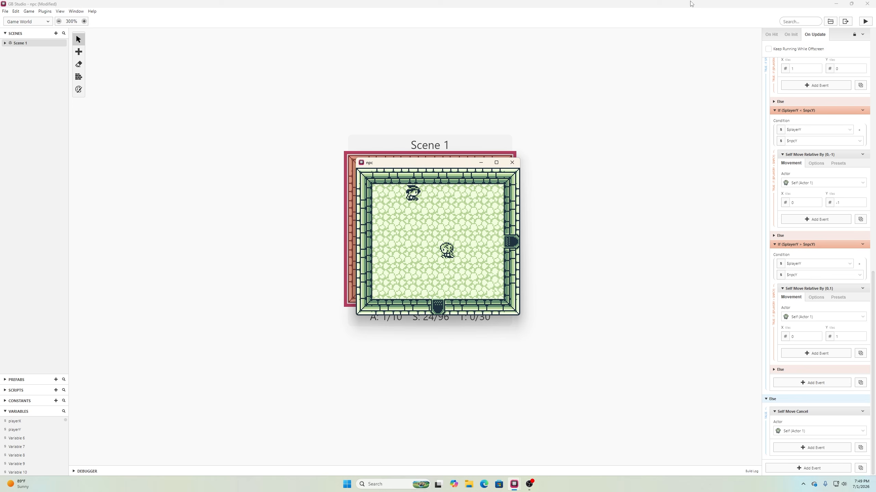